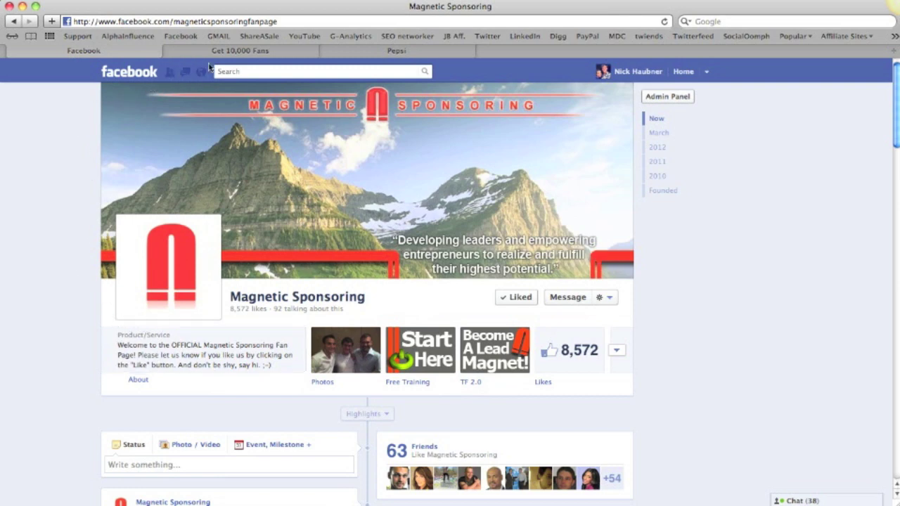
Step: Switch to the Get 10,000 Fans page's Timeline Opt-In landing tab
left_click(290, 54)
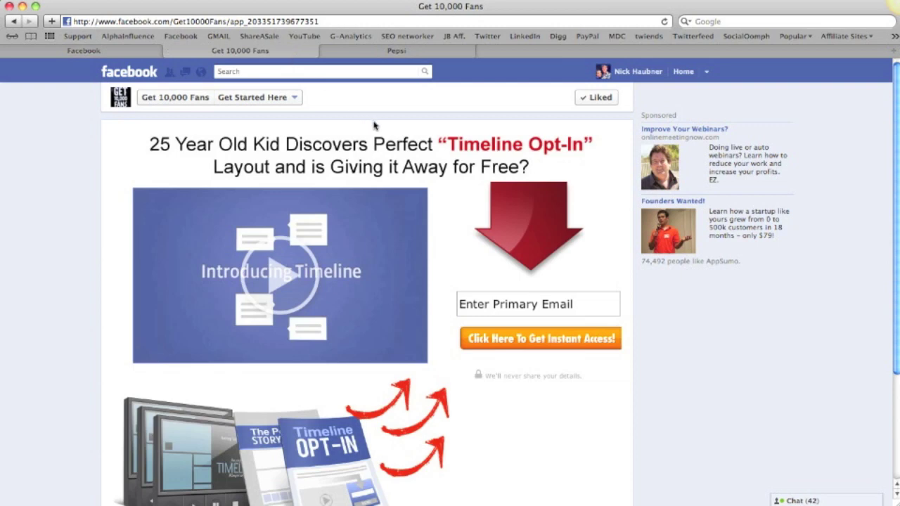
Step: Scroll through the Timeline Opt-In page, then switch to the Pepsi page's Shop Pepsi store
scroll(374, 144, "down", 3)
scroll(372, 141, "up", 2)
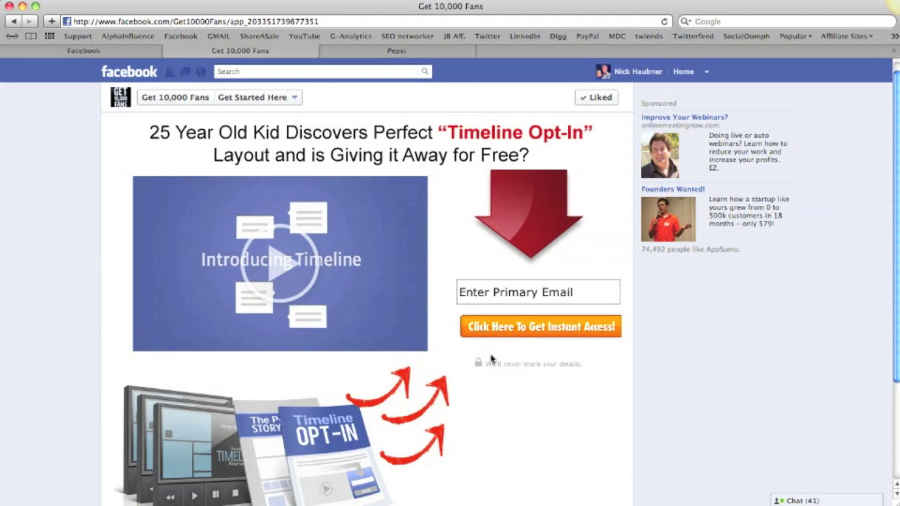
scroll(499, 380, "down", 1)
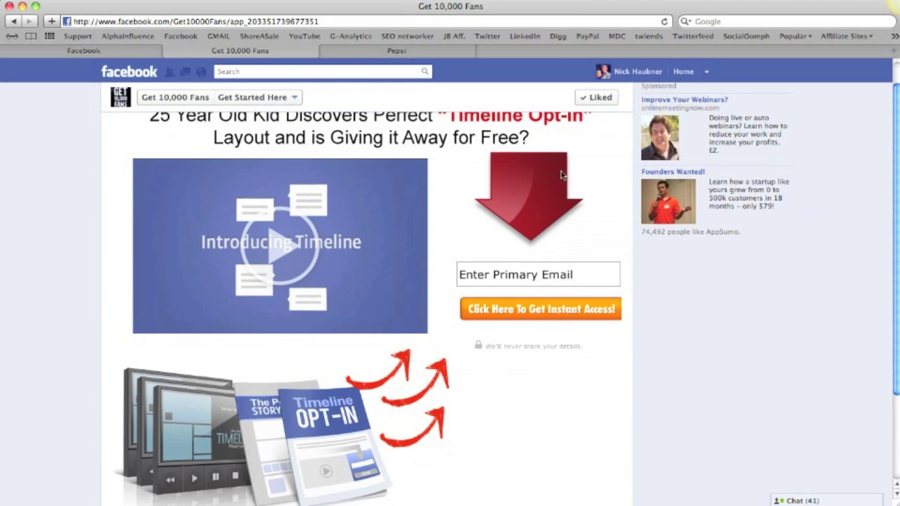
mouse_move(600, 99)
scroll(524, 421, "up", 1)
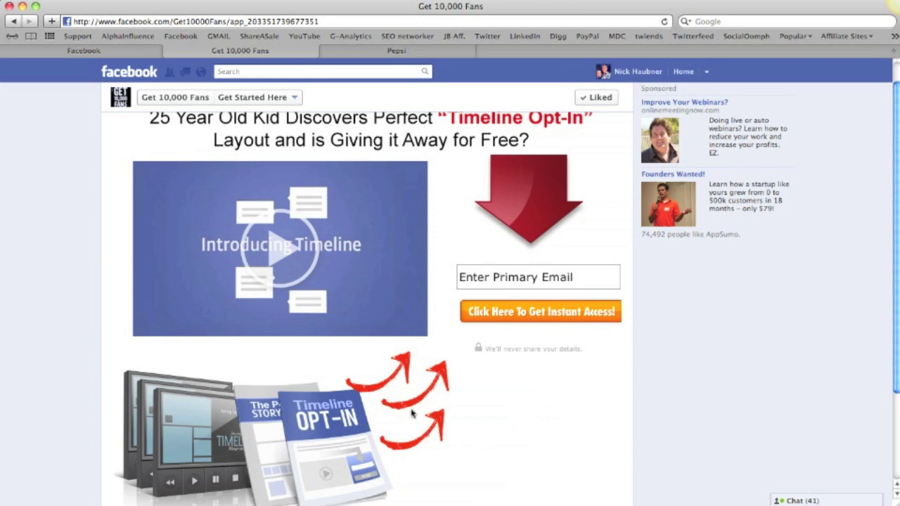
left_click(384, 51)
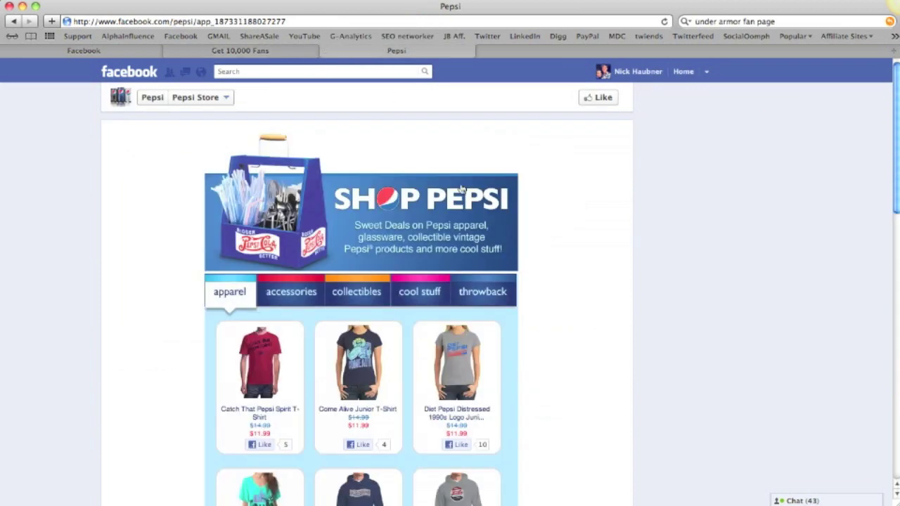
Step: Browse the Pepsi Store apparel listings, then spread out all open windows in Mission Control
scroll(570, 198, "down", 6)
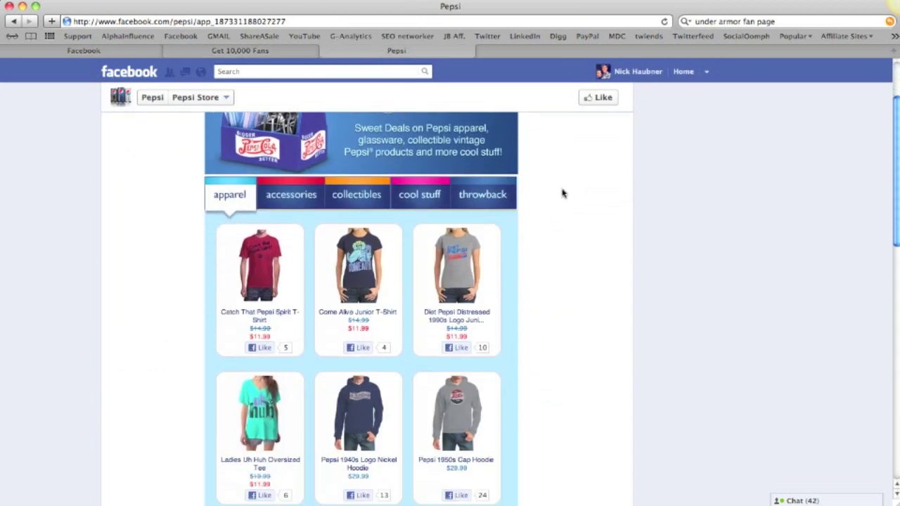
scroll(563, 193, "down", 5)
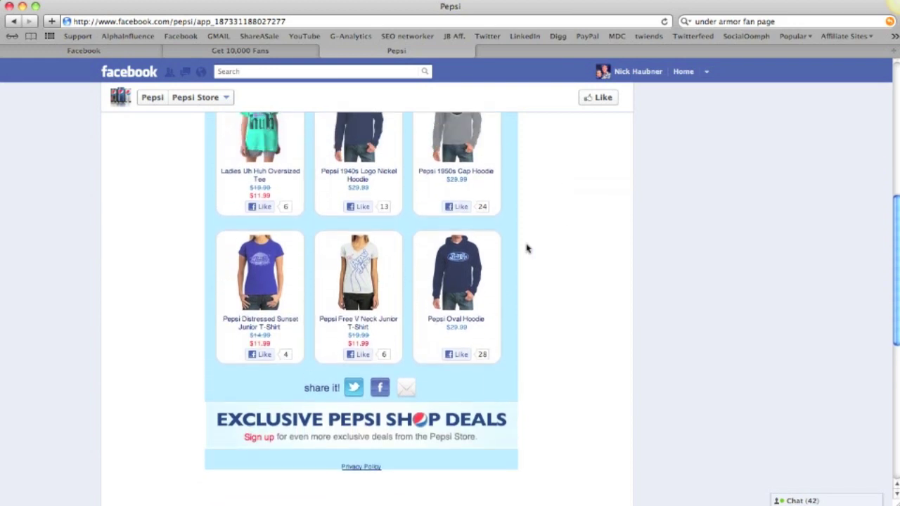
scroll(573, 270, "up", 2)
scroll(572, 269, "up", 9)
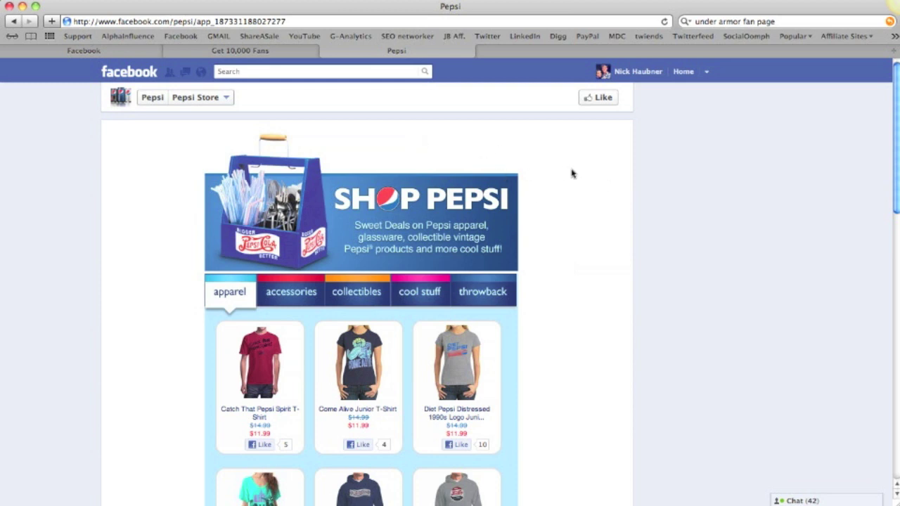
key("F3")
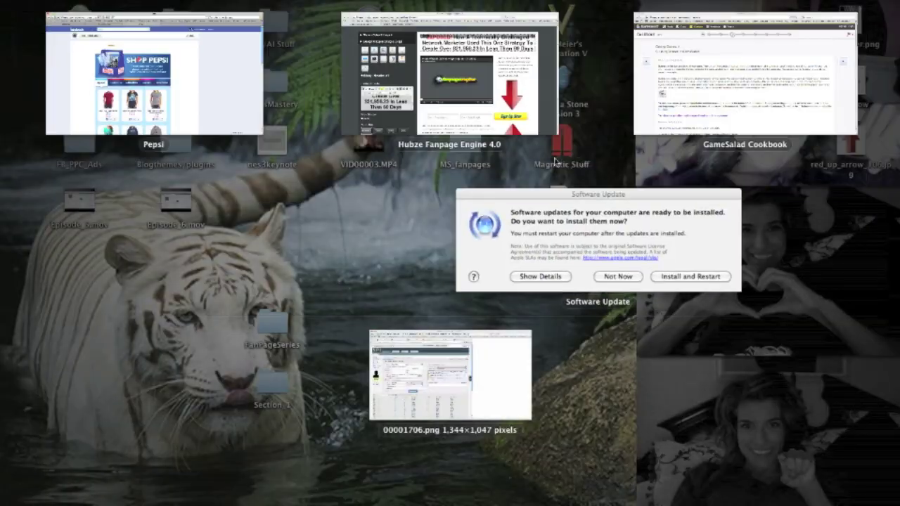
Step: Bring the Hubze Fanpage Engine 4.0 window forward with Header #1 in the editor
left_click(531, 117)
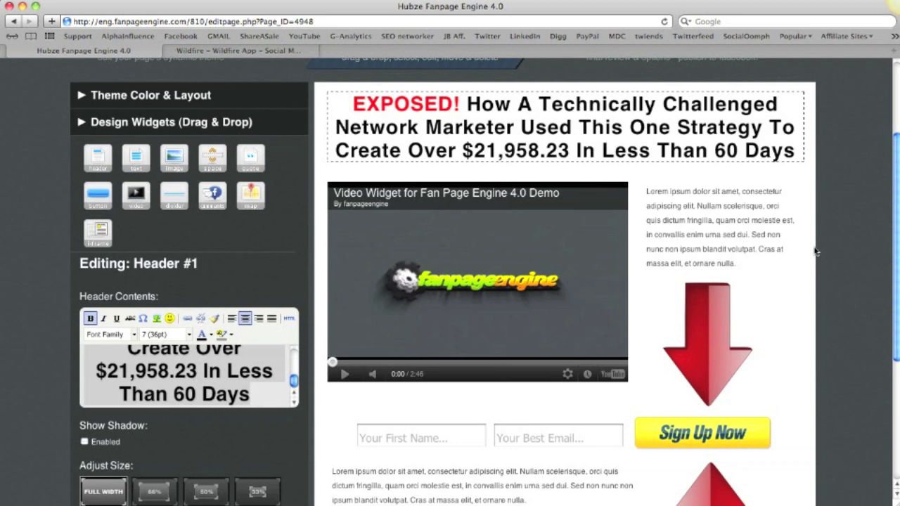
scroll(816, 252, "down", 1)
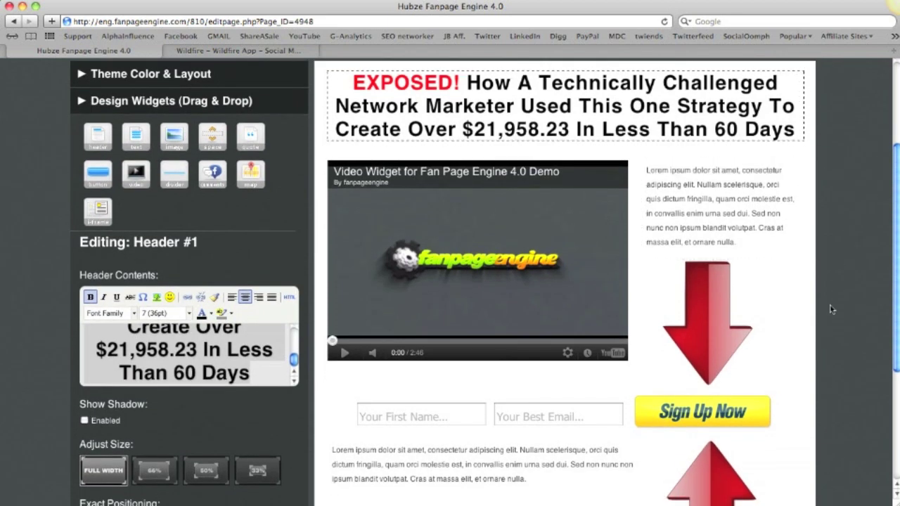
scroll(832, 309, "down", 2)
scroll(832, 310, "down", 1)
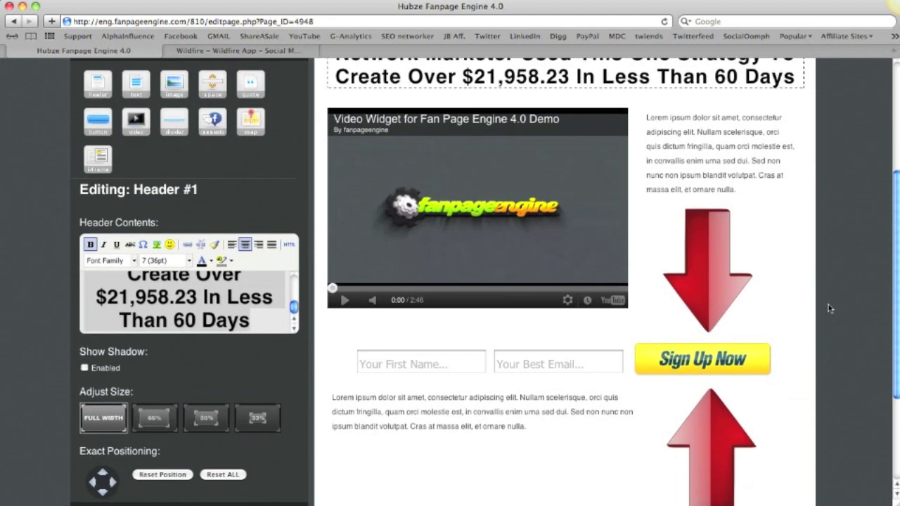
mouse_move(711, 161)
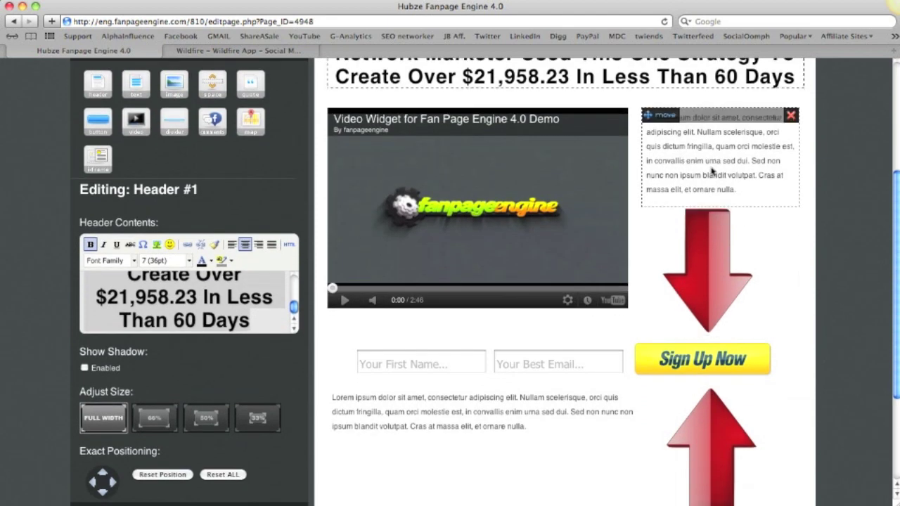
mouse_move(453, 343)
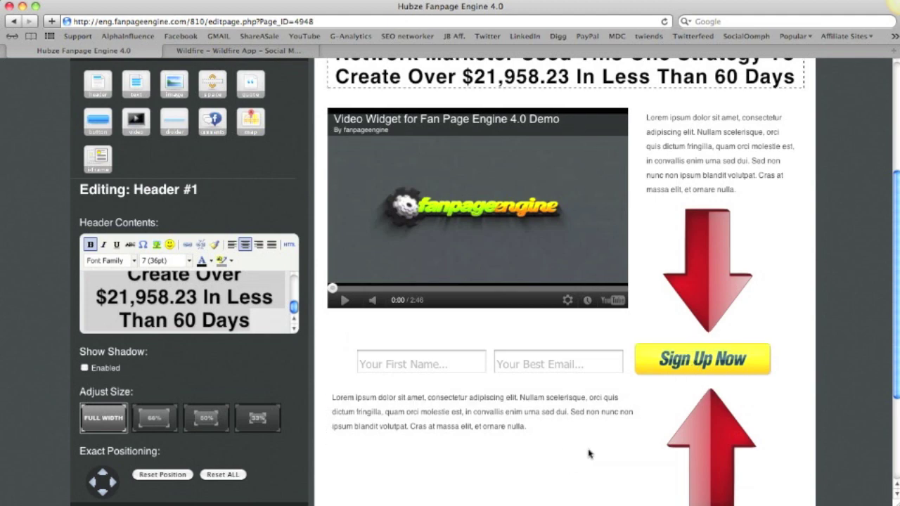
mouse_move(714, 277)
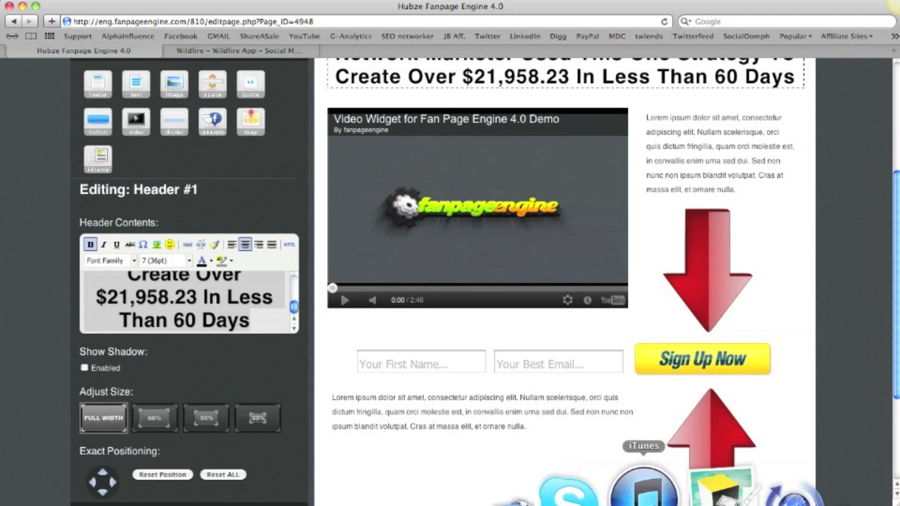
mouse_move(738, 360)
mouse_move(597, 436)
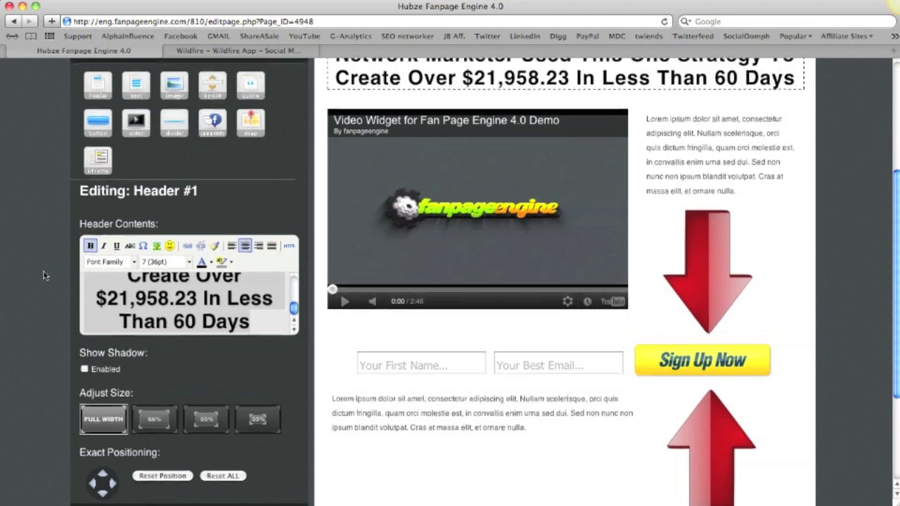
scroll(44, 271, "up", 3)
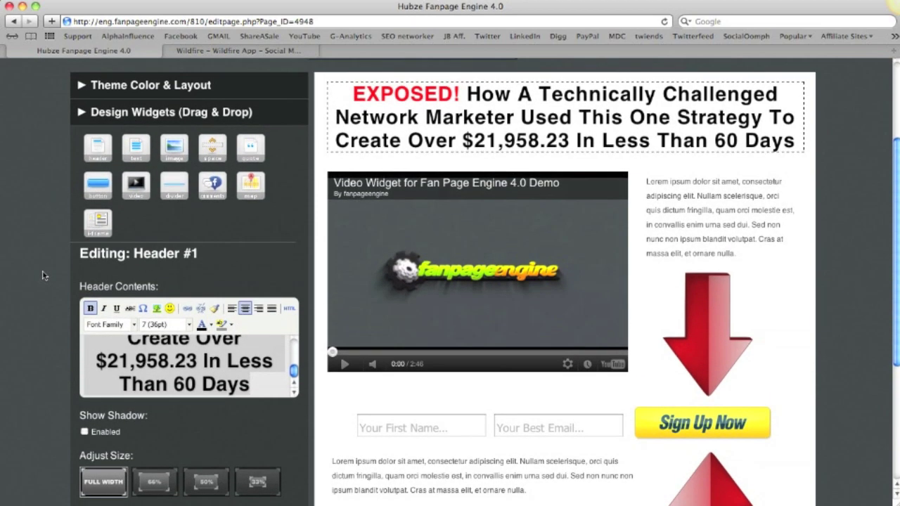
scroll(44, 273, "up", 3)
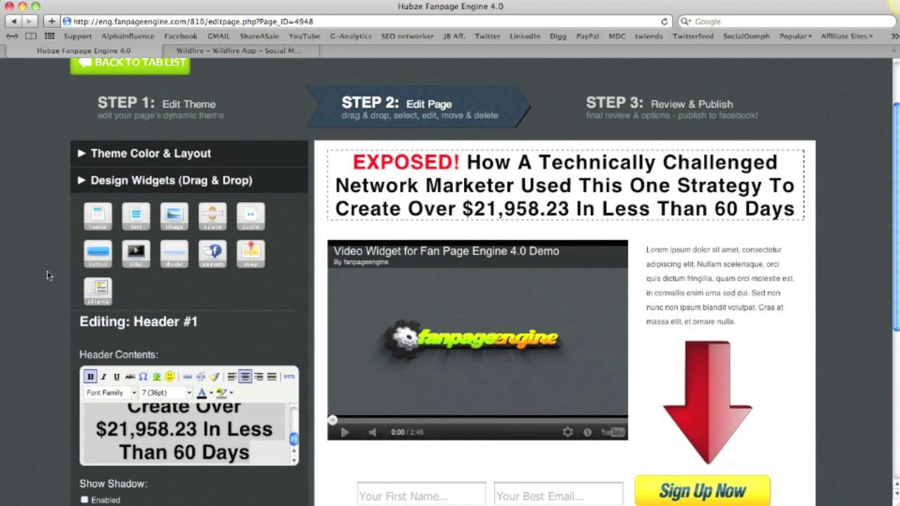
scroll(526, 261, "down", 5)
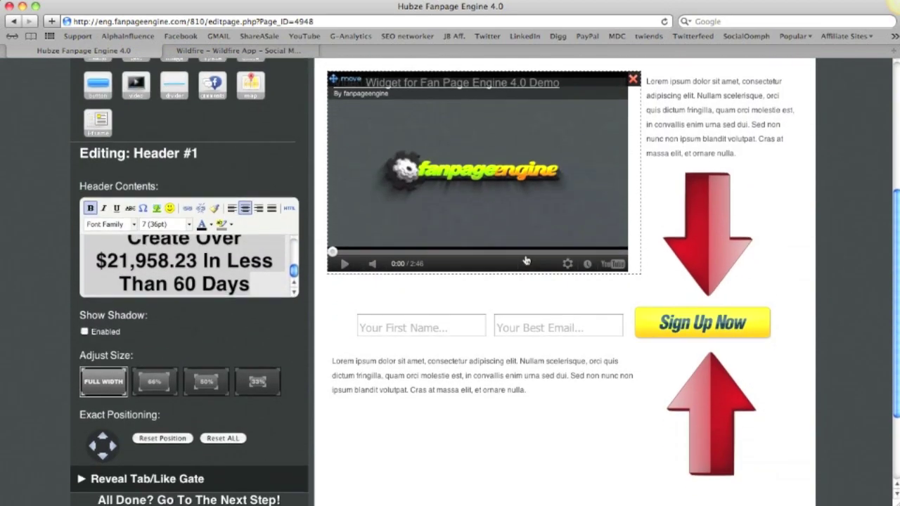
Step: Scroll up the Hubze Fanpage Engine editor page
scroll(258, 226, "up", 3)
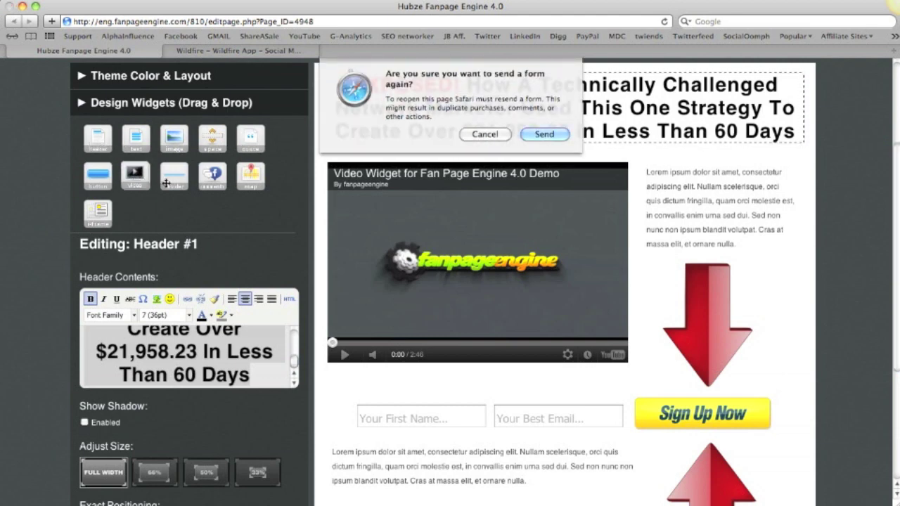
Step: Decline resending the form and try dragging a video widget onto the page
left_click(484, 133)
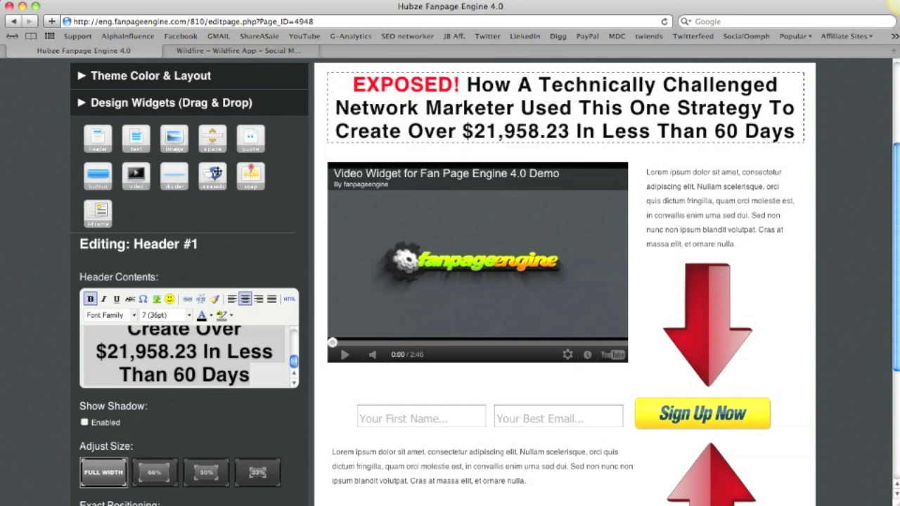
left_click_drag(151, 184, 218, 199)
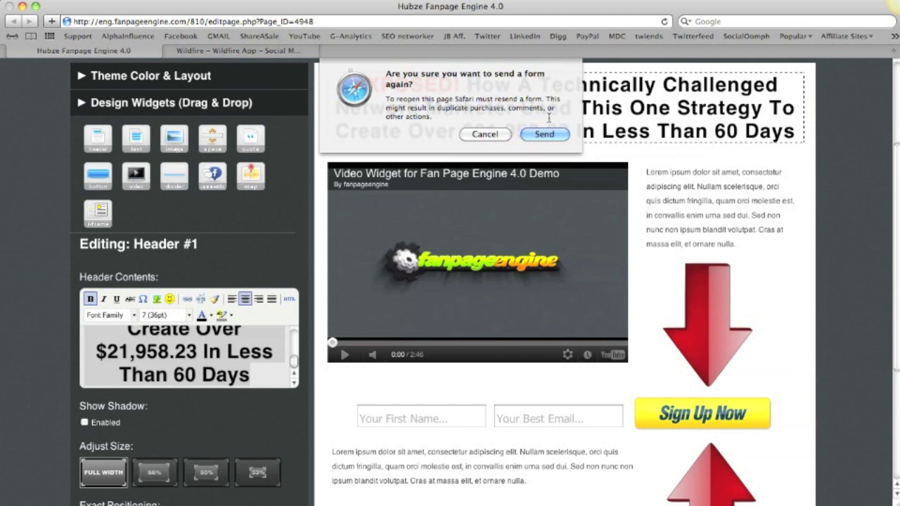
left_click(485, 134)
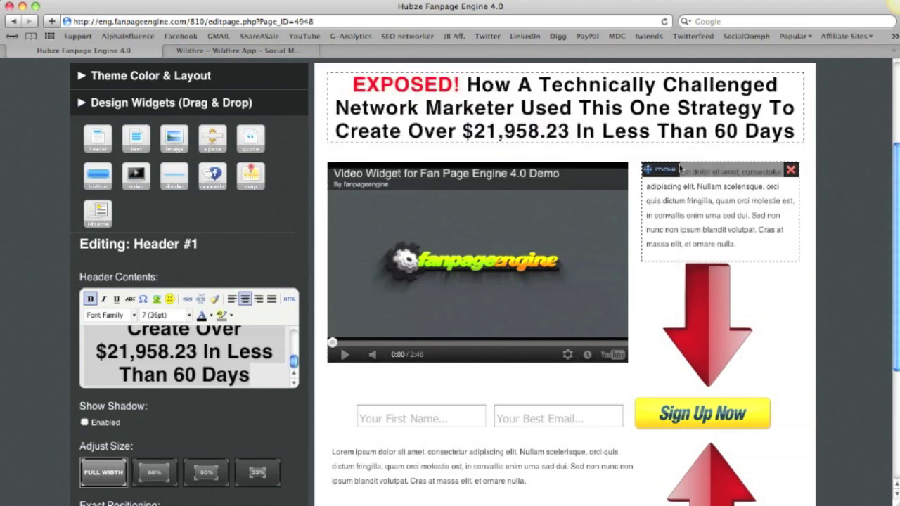
left_click_drag(678, 168, 654, 301)
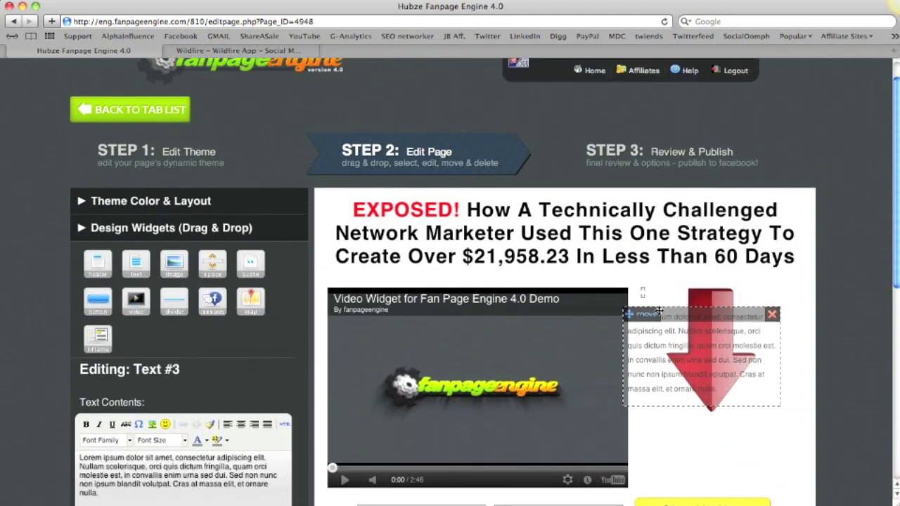
Step: Select the video widget, then open the sign-up form, Form #2, for editing
scroll(502, 251, "down", 5)
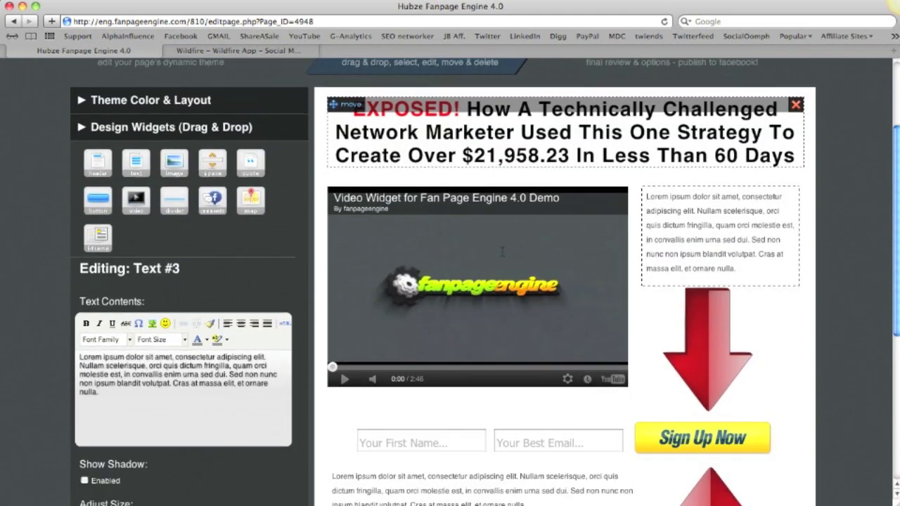
scroll(211, 352, "down", 3)
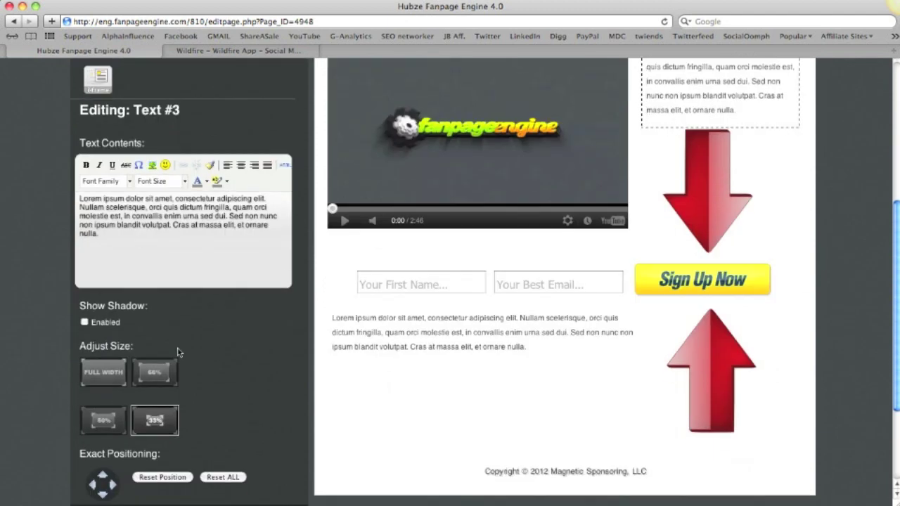
scroll(113, 483, "down", 1)
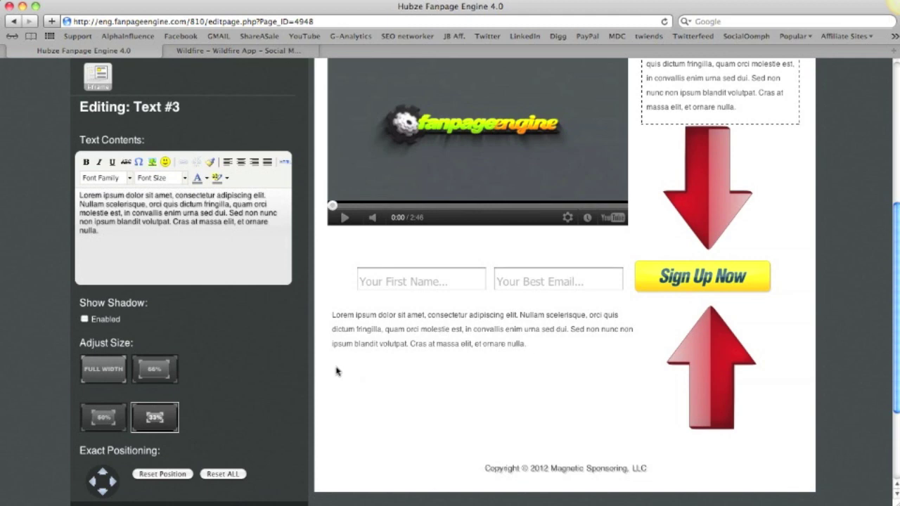
scroll(376, 176, "up", 2)
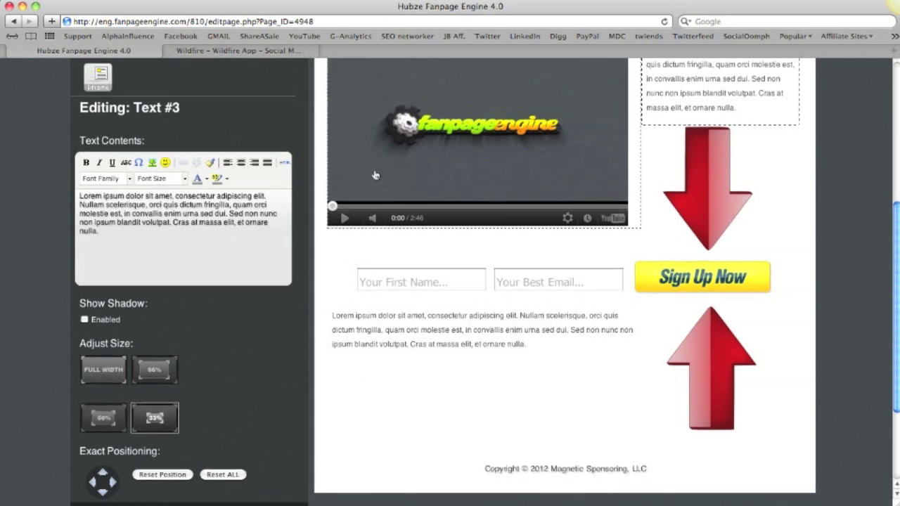
scroll(376, 175, "up", 1)
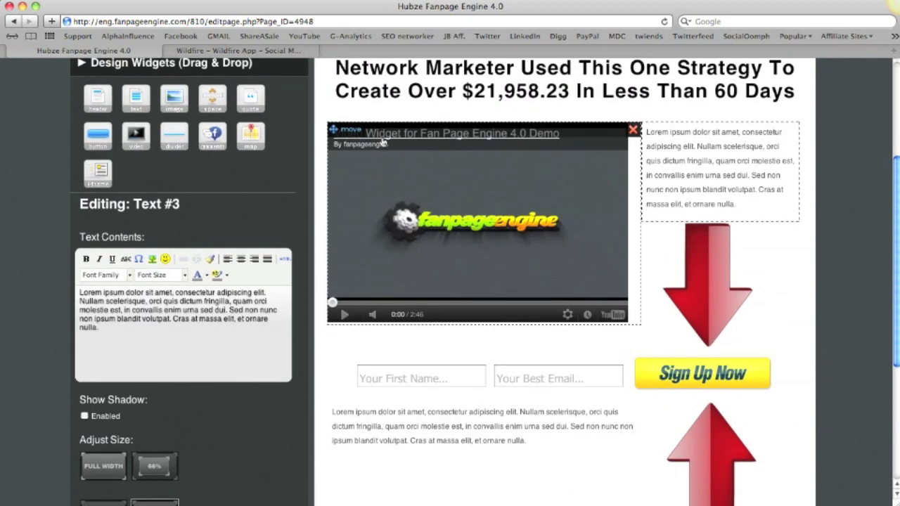
left_click(395, 133)
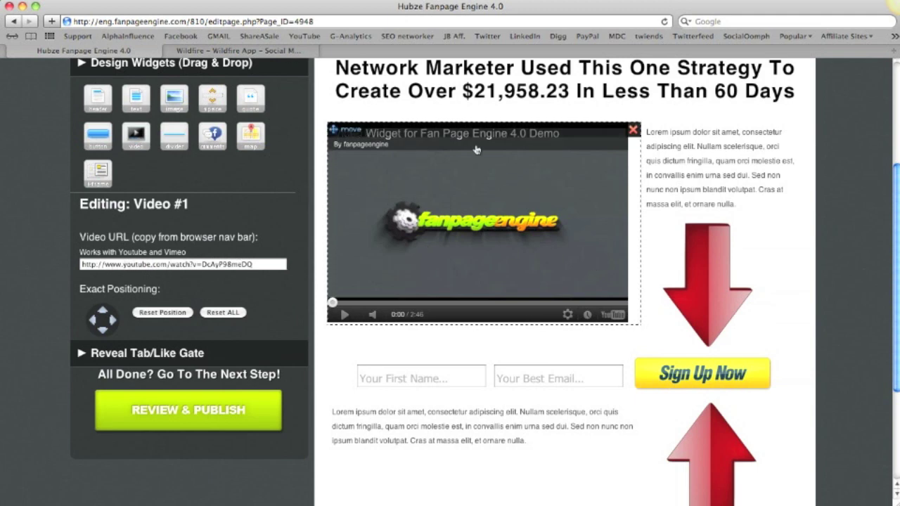
left_click(597, 363)
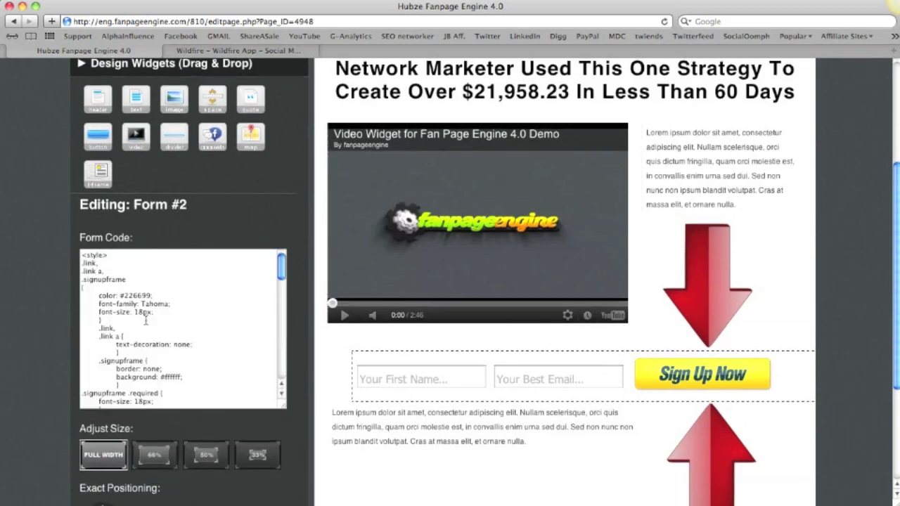
scroll(145, 320, "up", 2)
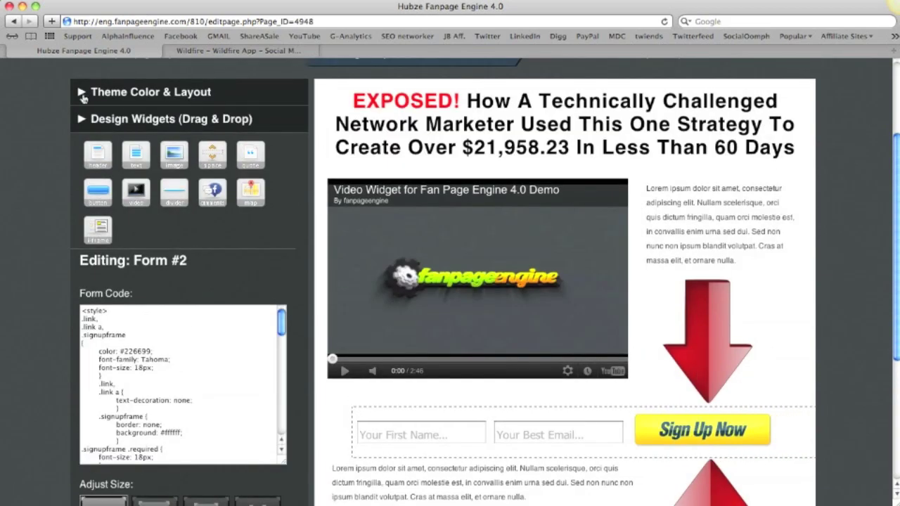
Step: View the Theme Color & Layout options, return to Design Widgets, then switch to Wildfire
left_click(82, 93)
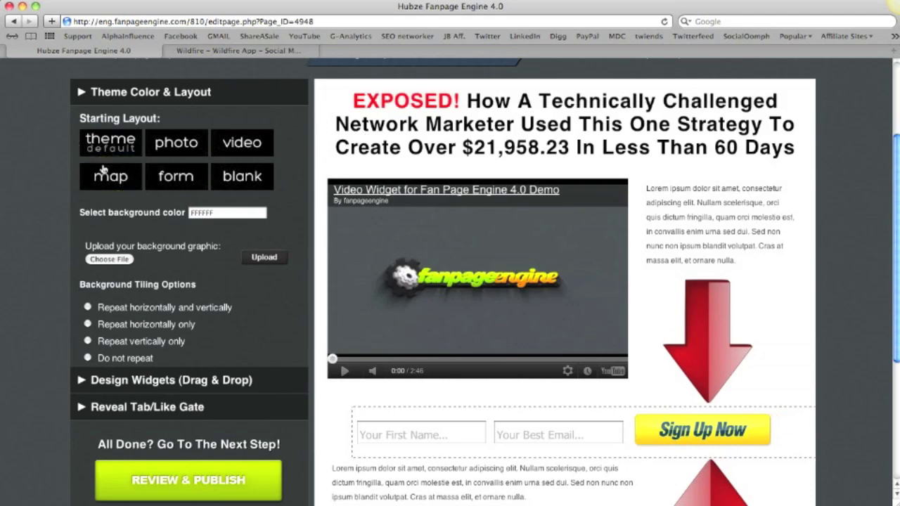
left_click(171, 380)
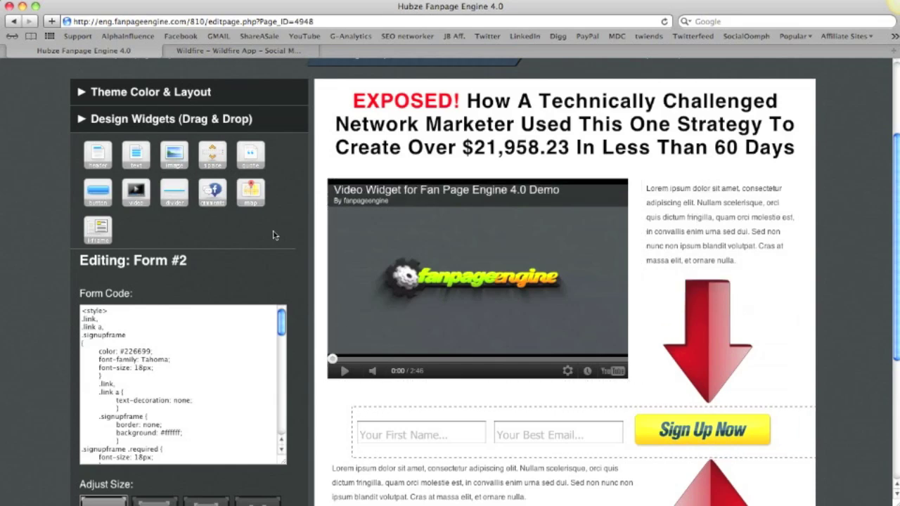
scroll(274, 235, "up", 3)
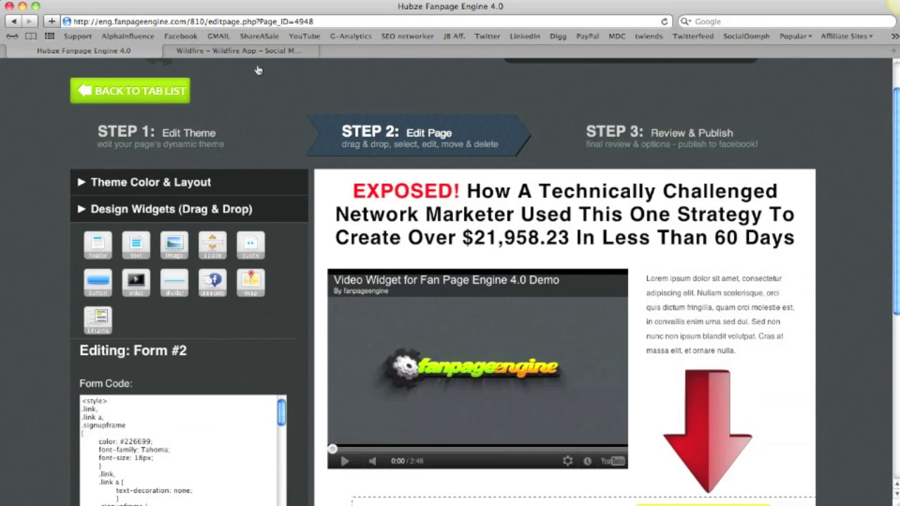
left_click(259, 53)
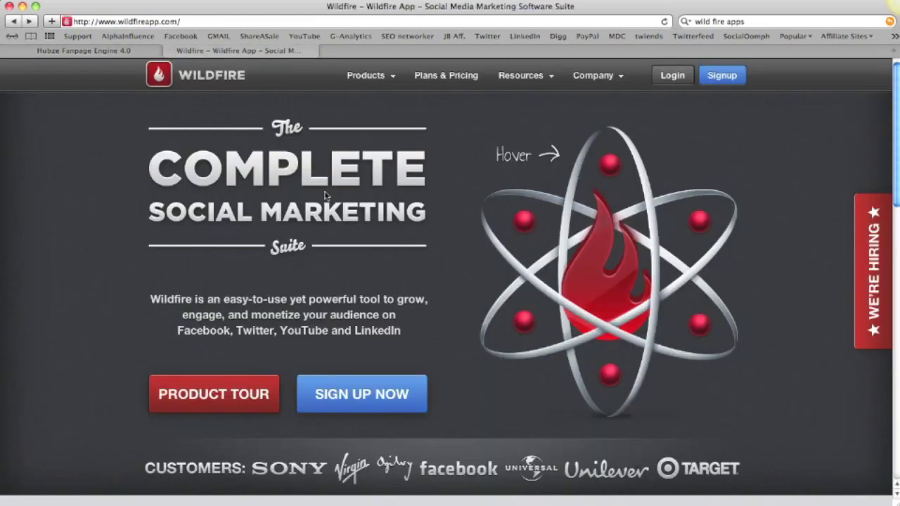
Step: Open Wildfire's iFrame App for Facebook Pages page from Resources, then open a new empty tab
mouse_move(534, 86)
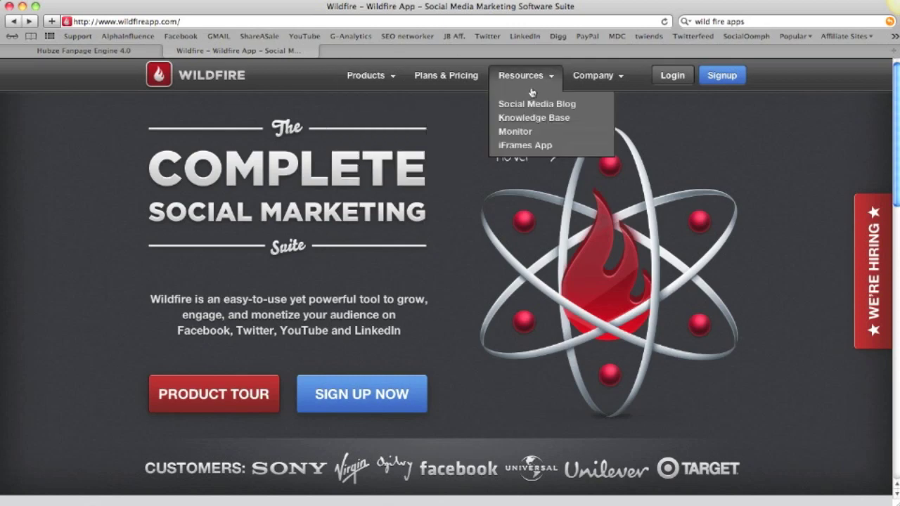
left_click(523, 146)
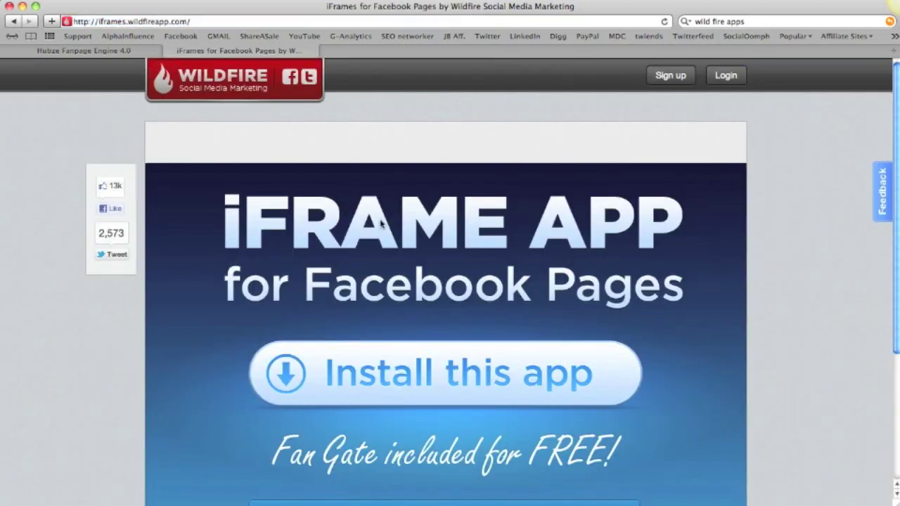
scroll(381, 222, "down", 1)
scroll(381, 223, "down", 2)
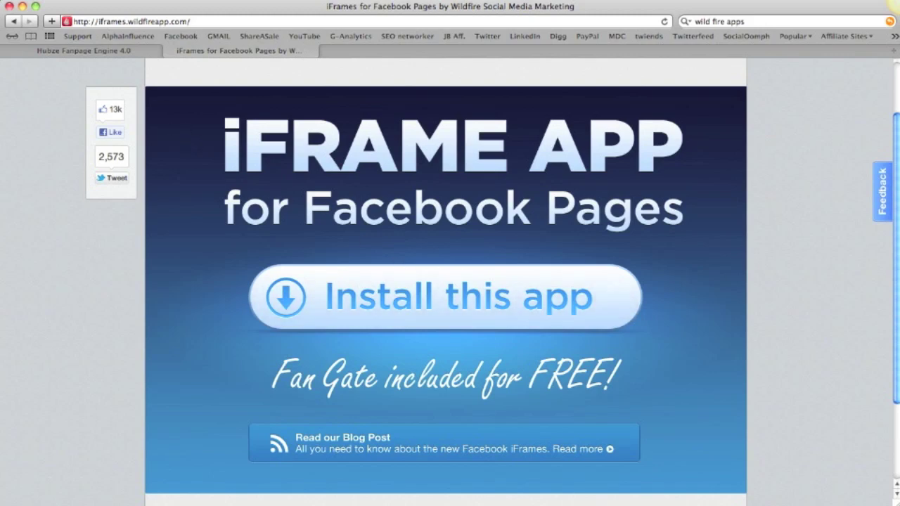
left_click(78, 0)
left_click(96, 21)
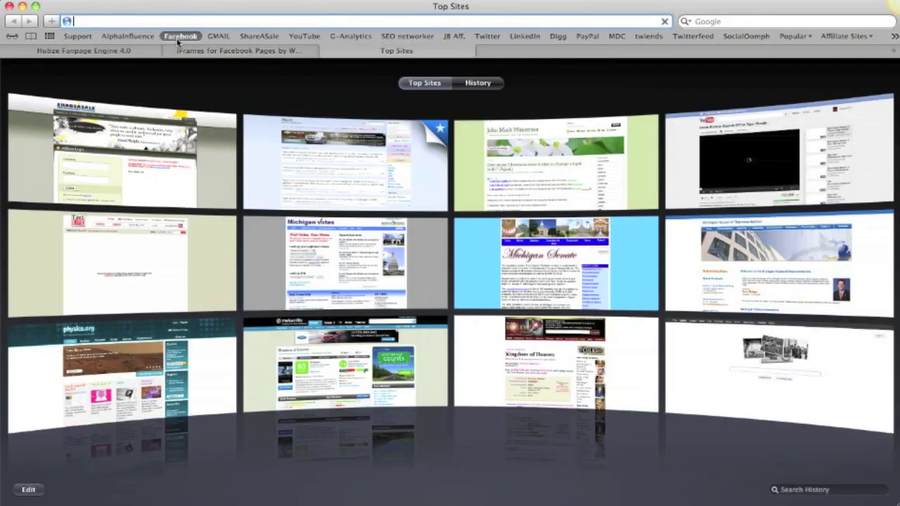
Step: Go to Facebook, expand the full apps list, and open Wildfire's iFrames for Pages
left_click(178, 40)
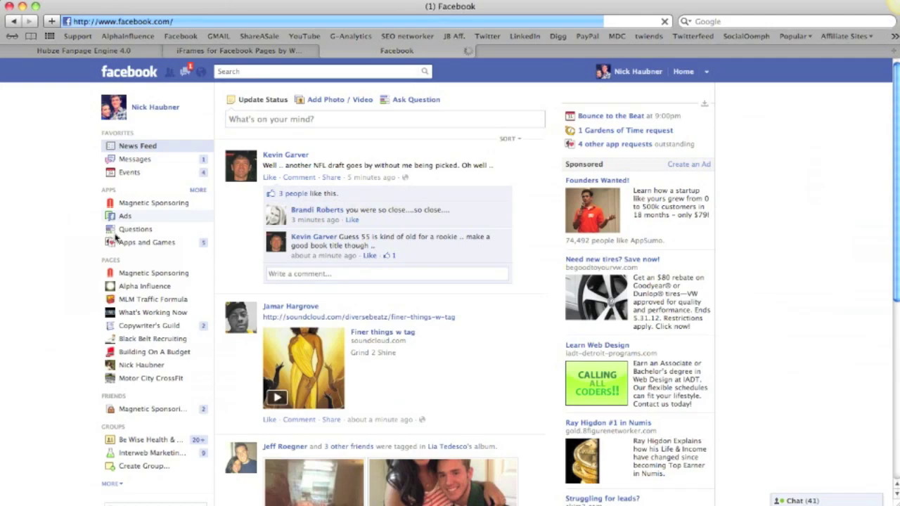
left_click(198, 191)
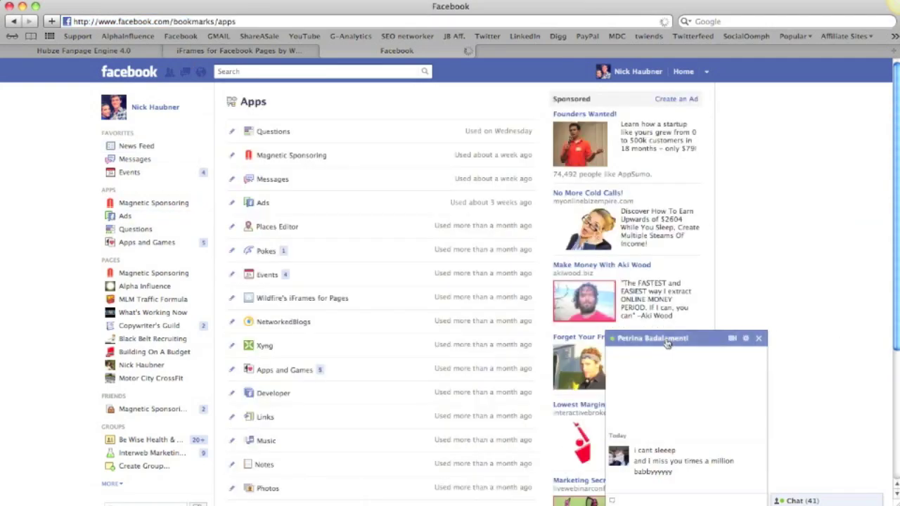
left_click(667, 341)
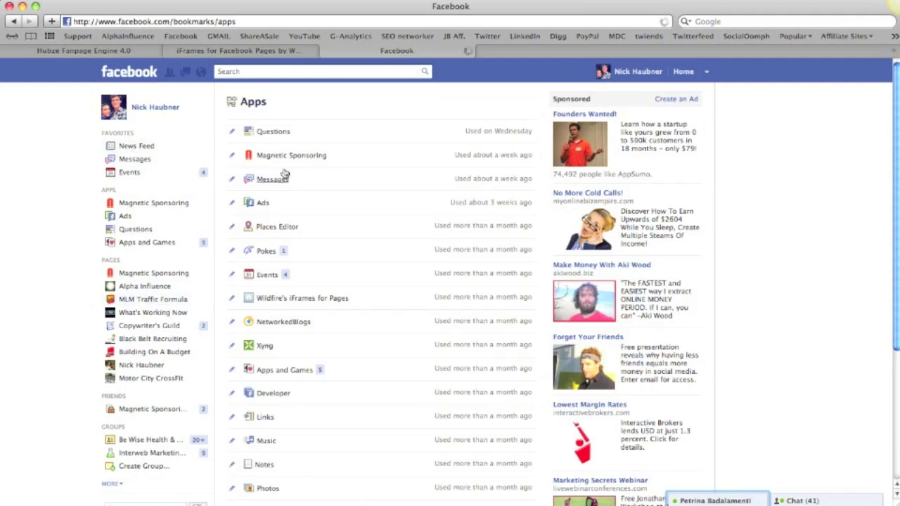
scroll(291, 157, "down", 1)
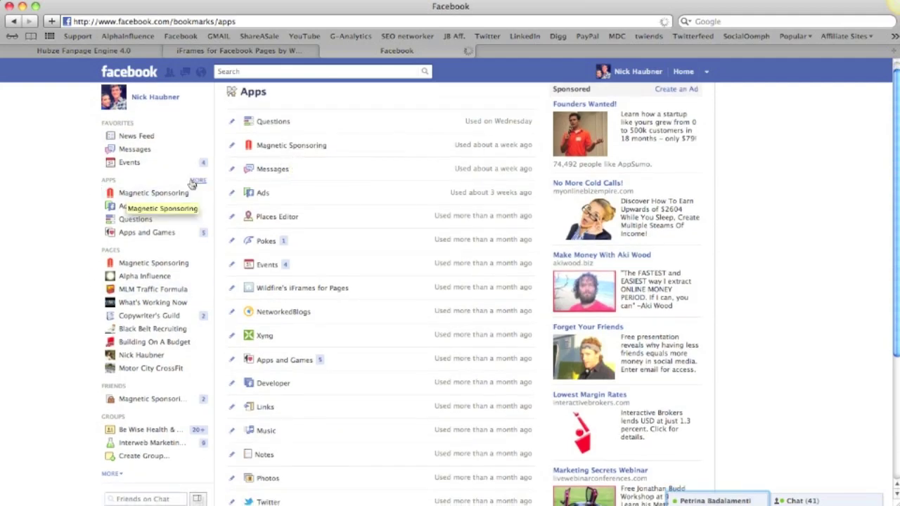
left_click(291, 295)
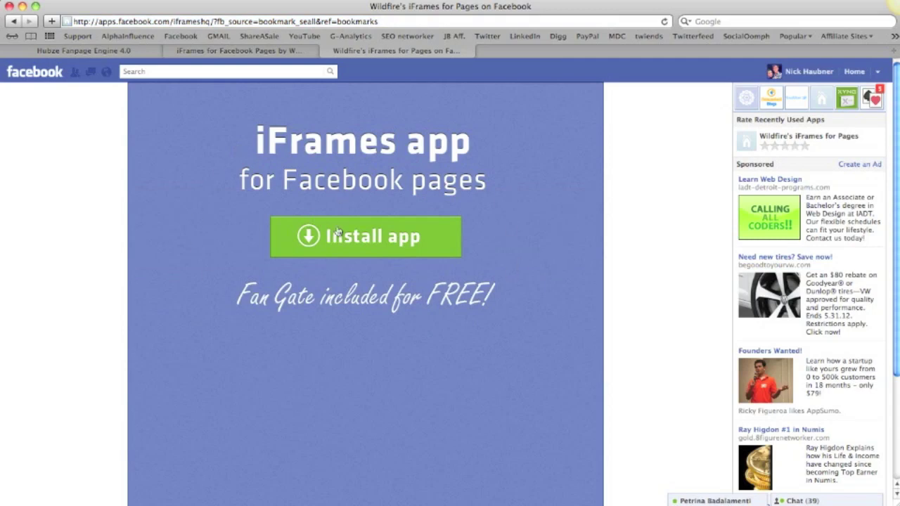
Step: Start installing Wildfire's iFrames for Pages without choosing a page, then return to Wildfire's iFrame App tab
left_click(357, 243)
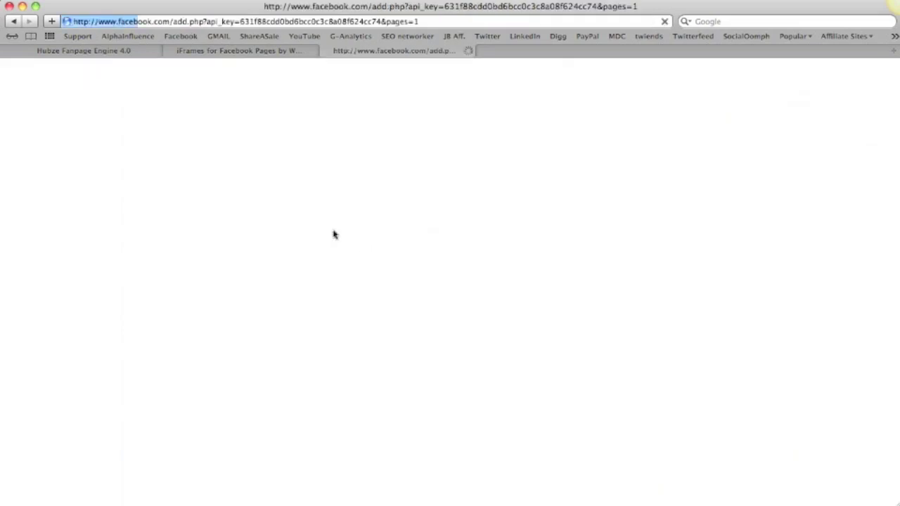
left_click(411, 141)
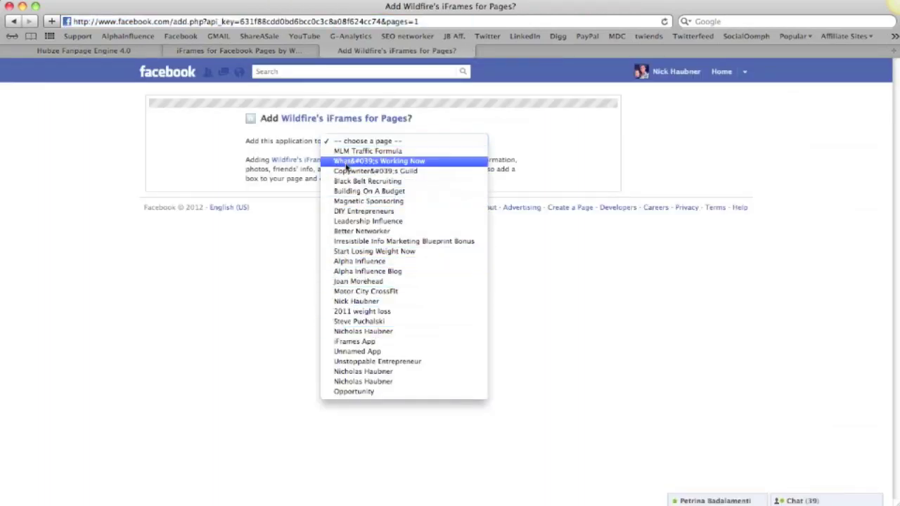
left_click(271, 257)
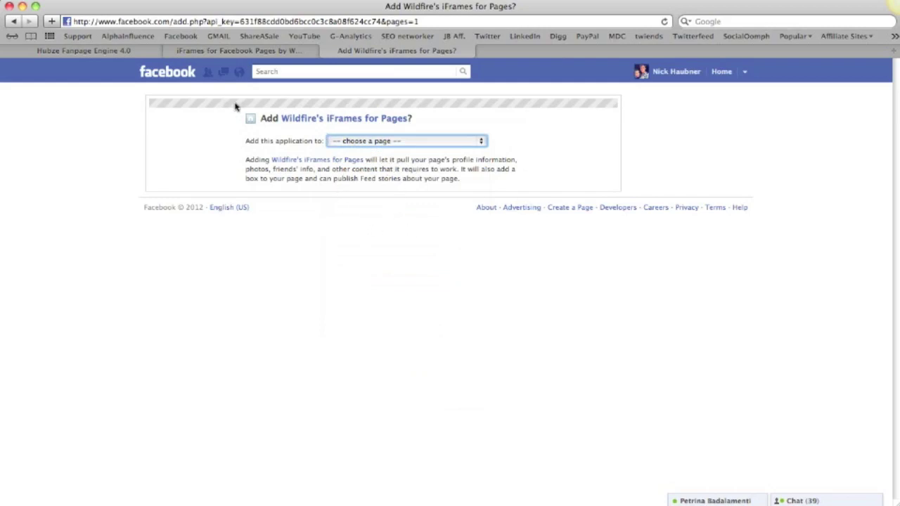
left_click(197, 53)
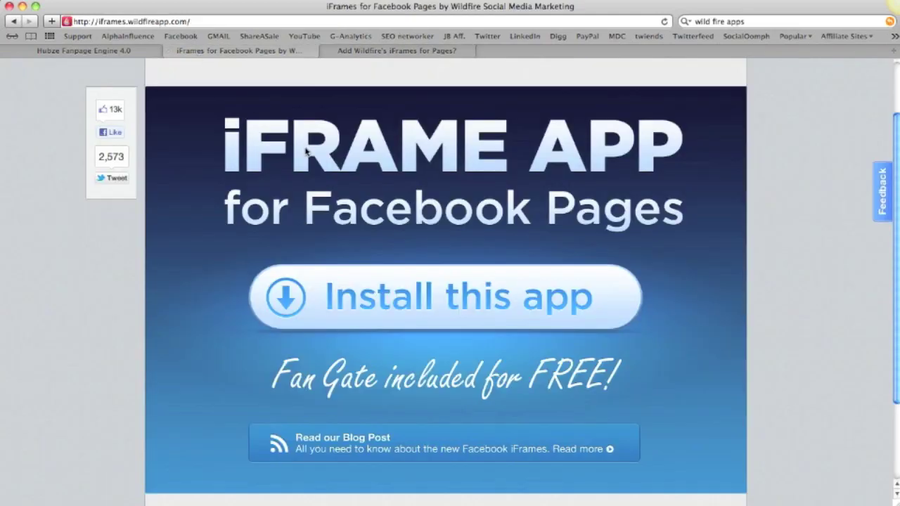